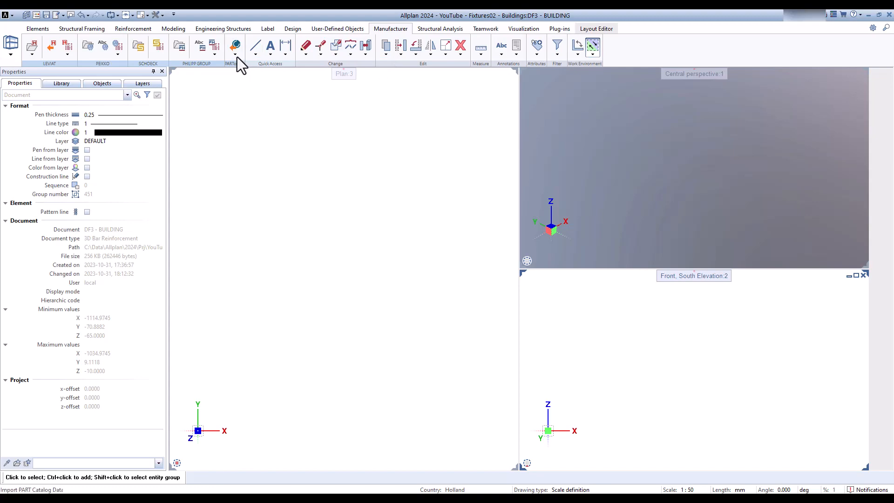
# Open the PARTcommunity online catalog in the browser and go to the manufacturer Halfen.
pyautogui.click(236, 57)
pyautogui.click(287, 73)
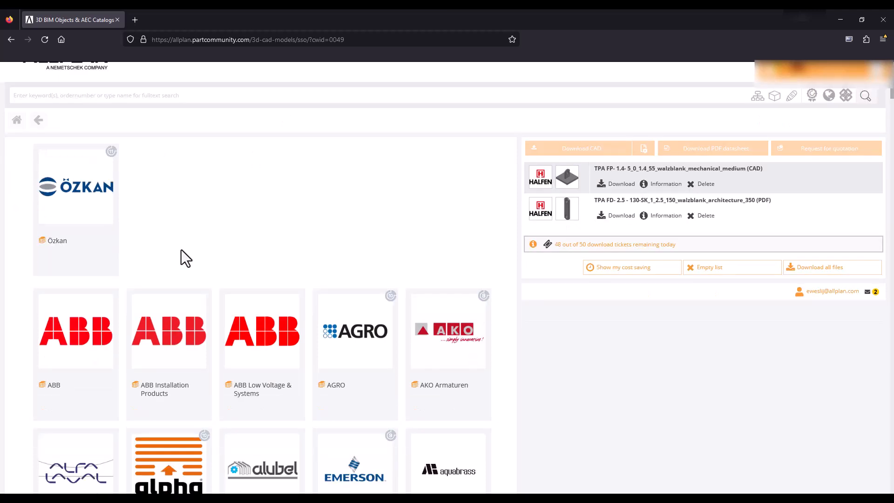
pyautogui.scroll(-10, 181, 253)
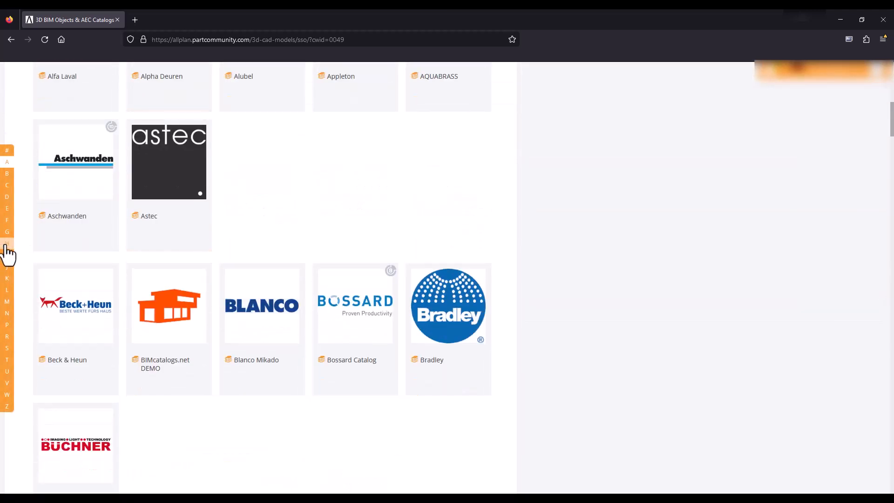
pyautogui.click(7, 244)
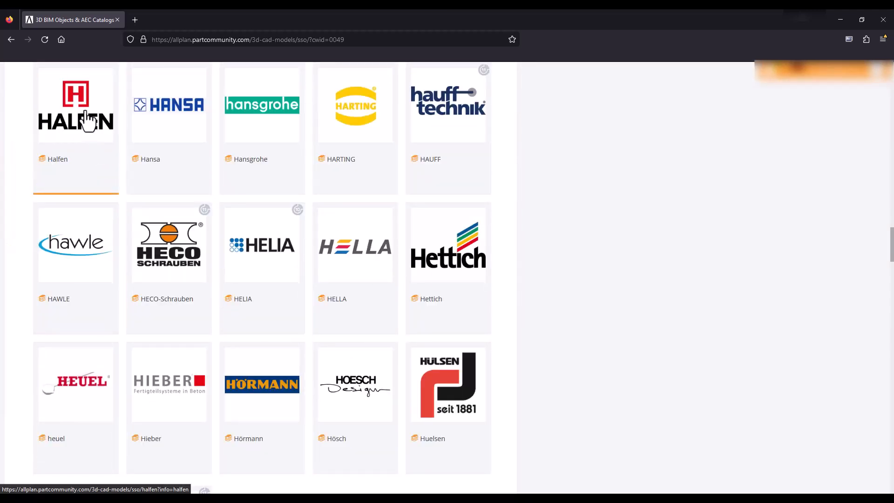
pyautogui.click(87, 121)
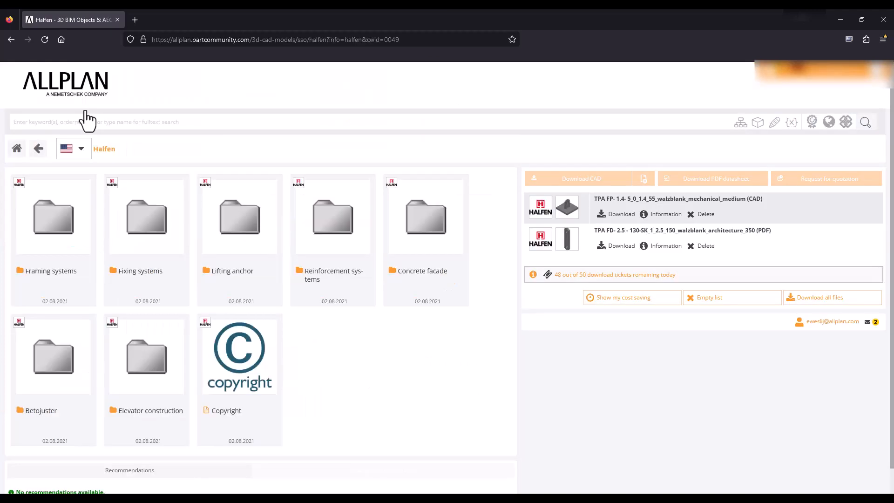
# Open the TPA FP Plate anchors product from Halfen's Frimeda lifting anchors in the Lifting anchor category.
pyautogui.click(229, 216)
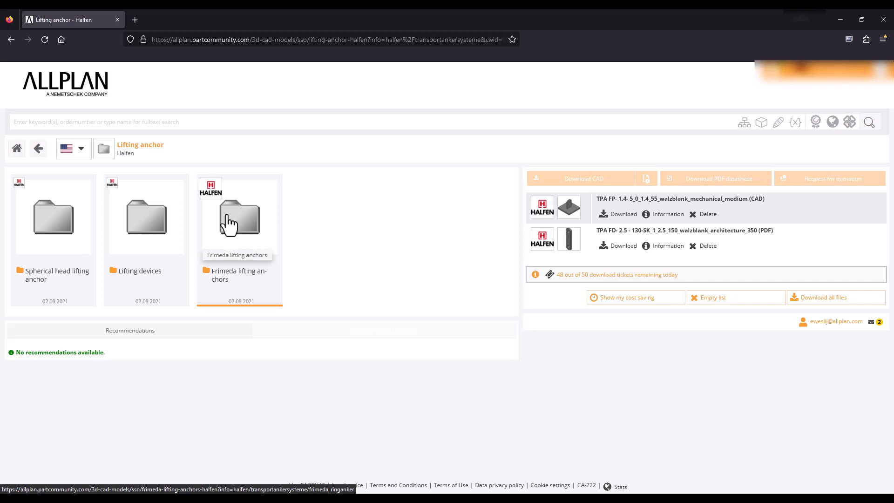
pyautogui.click(228, 217)
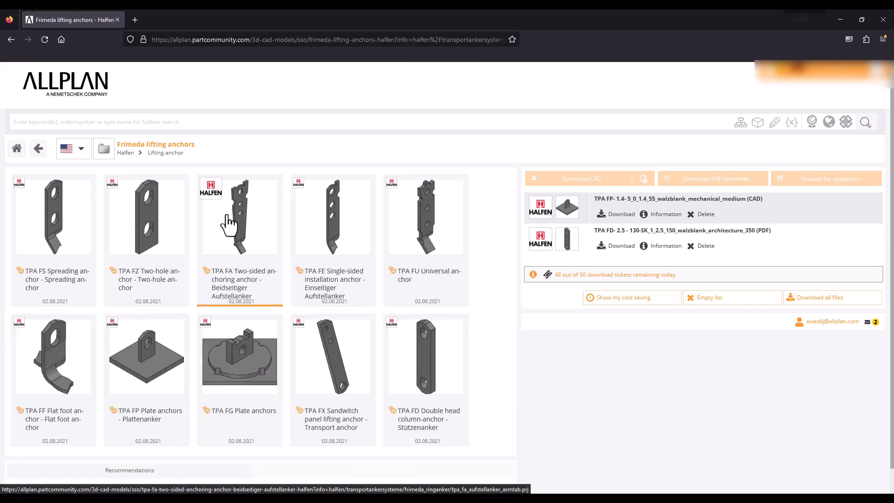
pyautogui.click(146, 356)
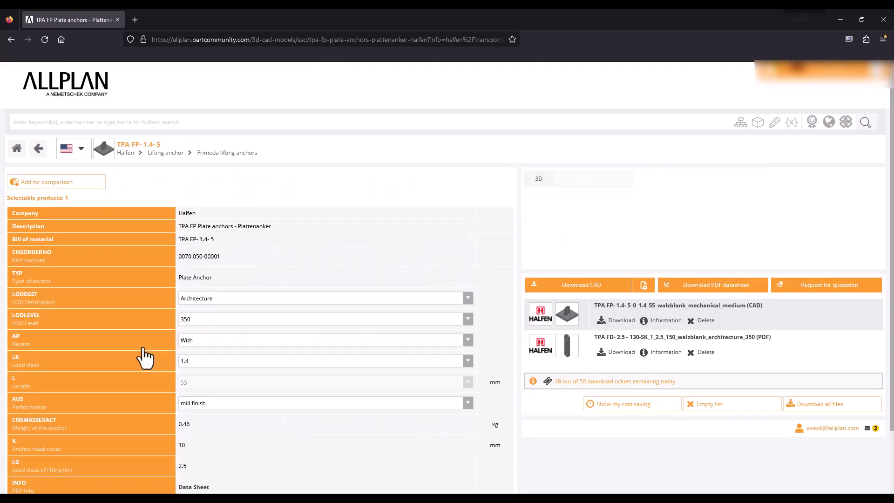
# Configure the plate anchor with LOD destination Mechanical, LOD level Medium, no recess and mill finish, and update its 3D preview.
pyautogui.scroll(-2, 490, 250)
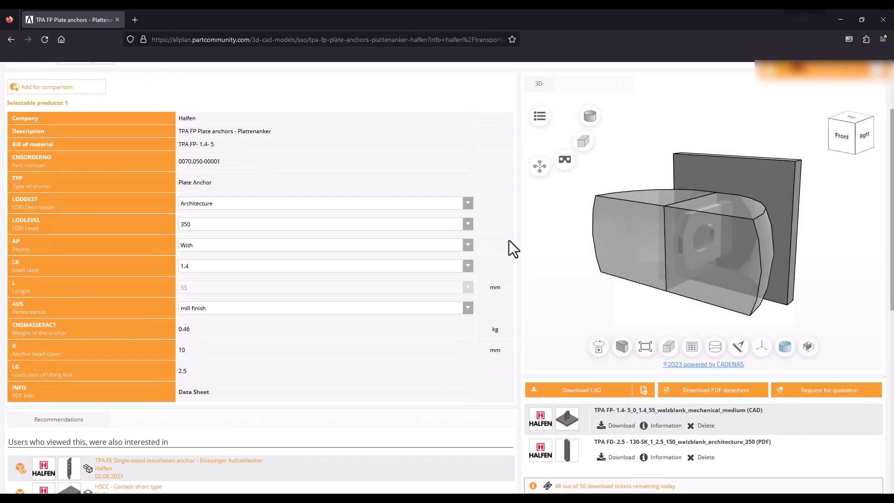
pyautogui.click(271, 206)
pyautogui.click(241, 227)
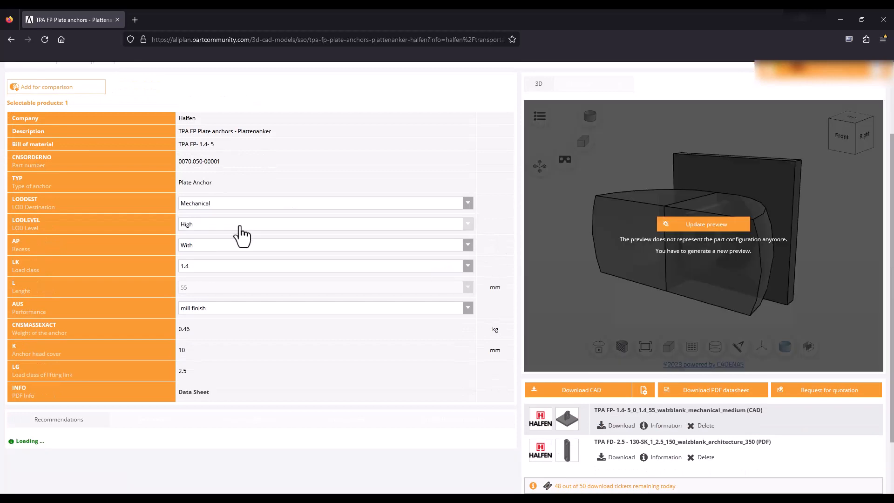
pyautogui.click(235, 225)
pyautogui.click(230, 249)
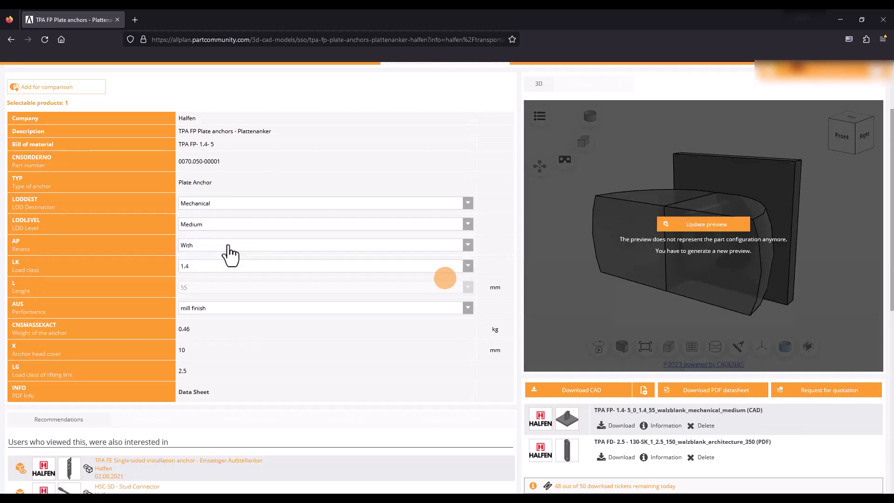
pyautogui.click(229, 253)
pyautogui.click(218, 268)
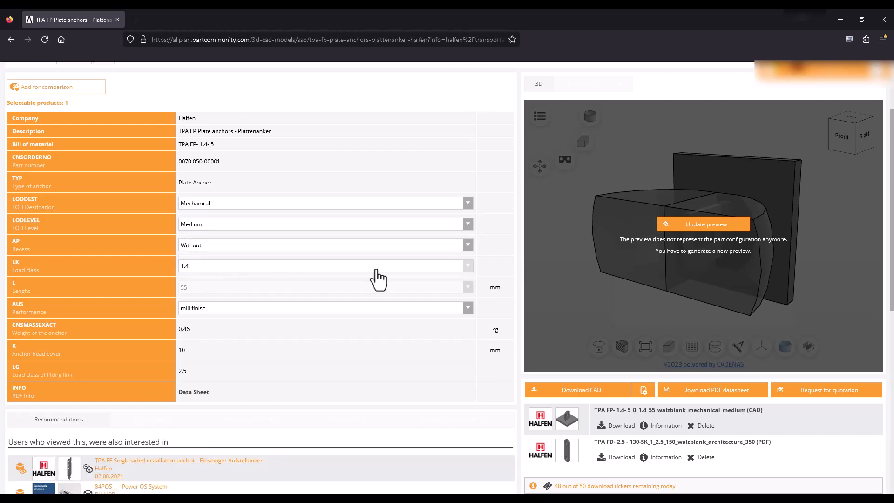
pyautogui.click(706, 225)
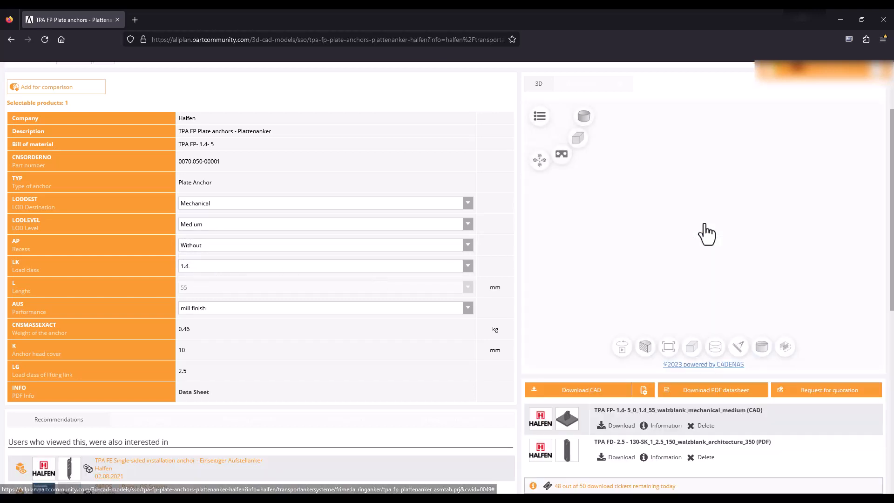
pyautogui.moveTo(707, 231)
pyautogui.mouseDown()
pyautogui.moveTo(702, 246)
pyautogui.moveTo(714, 222)
pyautogui.moveTo(694, 272)
pyautogui.moveTo(719, 210)
pyautogui.moveTo(709, 237)
pyautogui.mouseUp()
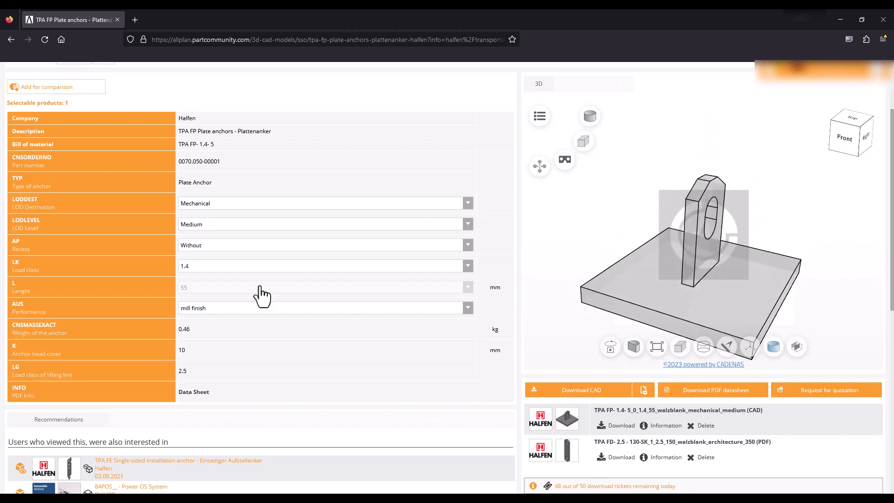
pyautogui.click(235, 311)
pyautogui.click(237, 320)
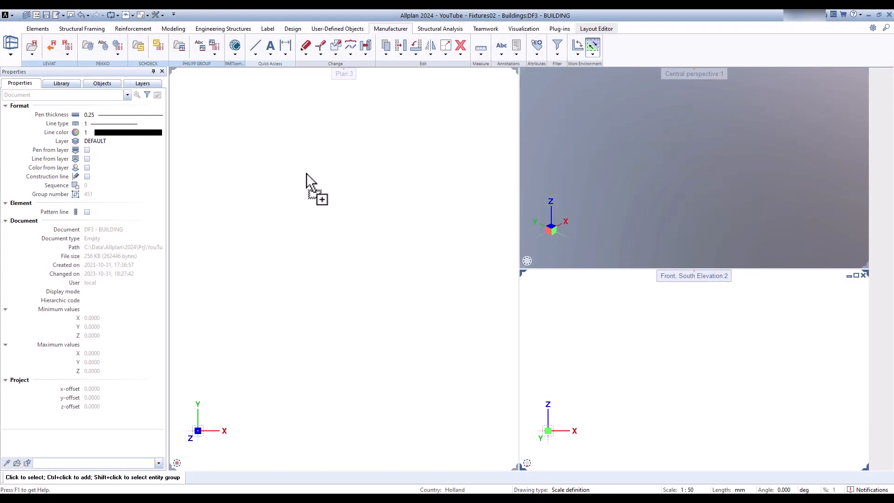
# Switch to Allplan and import the downloaded plate anchor model into drawing file 12, closing the import log.
pyautogui.moveTo(322, 178); pyautogui.dragTo(322, 177)
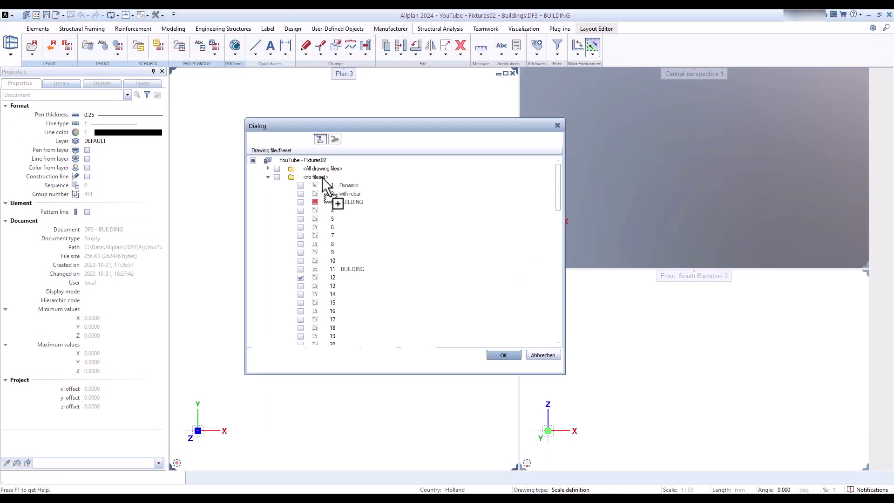
pyautogui.click(499, 354)
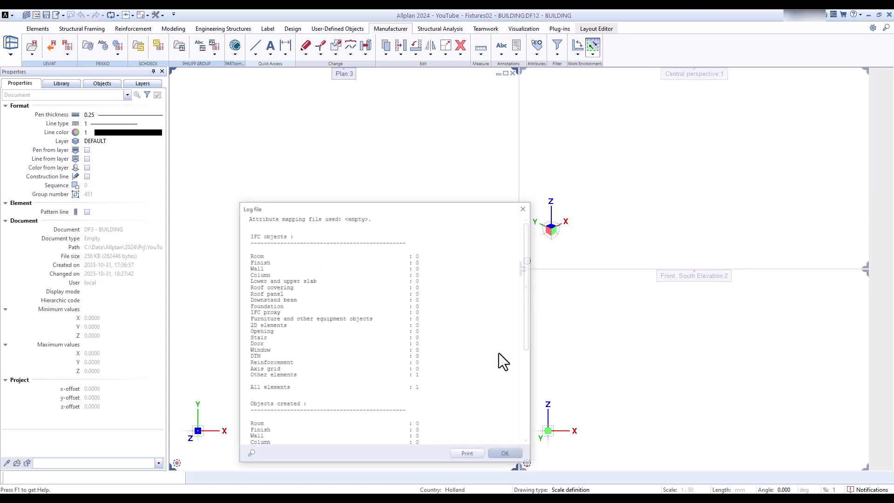
pyautogui.click(495, 456)
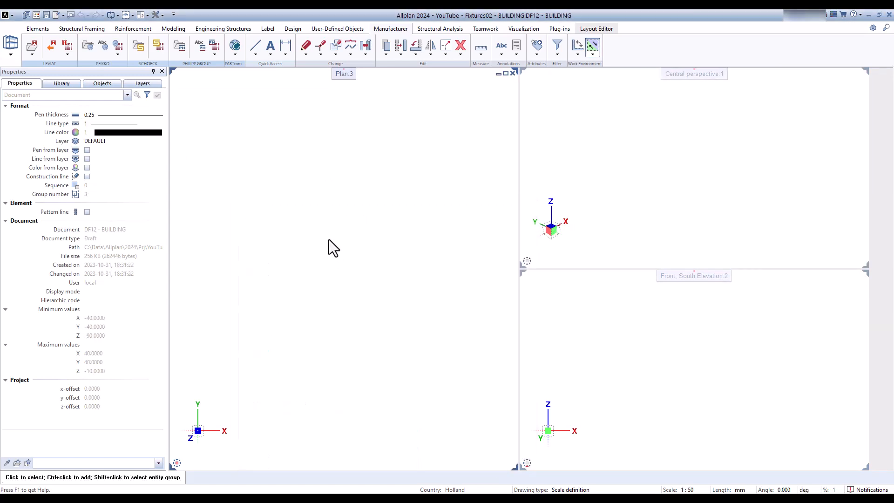
# Examine the imported plate anchor in the plan, perspective and front elevation views.
pyautogui.middleClick(661, 174)
pyautogui.middleClick(662, 173)
pyautogui.middleClick(672, 358)
pyautogui.middleClick(672, 358)
pyautogui.scroll(-1, 670, 360)
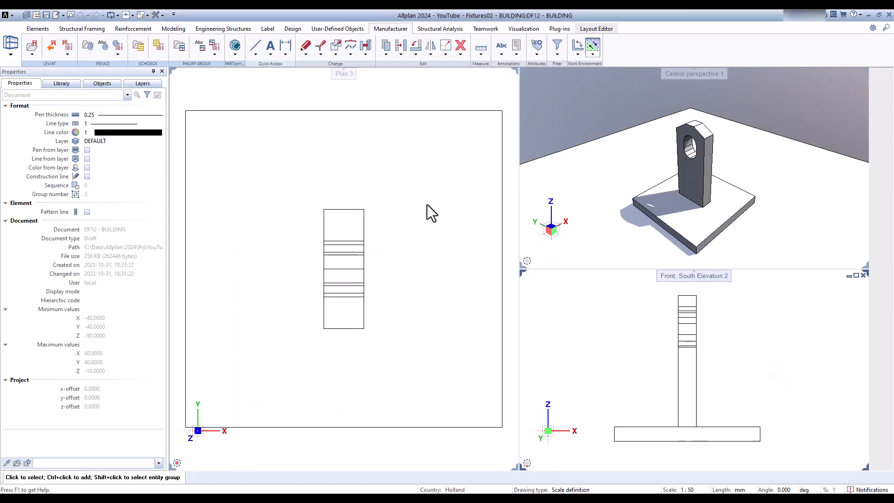
pyautogui.scroll(-1, 426, 205)
pyautogui.moveTo(426, 205); pyautogui.dragTo(418, 206, button='middle')
pyautogui.scroll(-4, 485, 240)
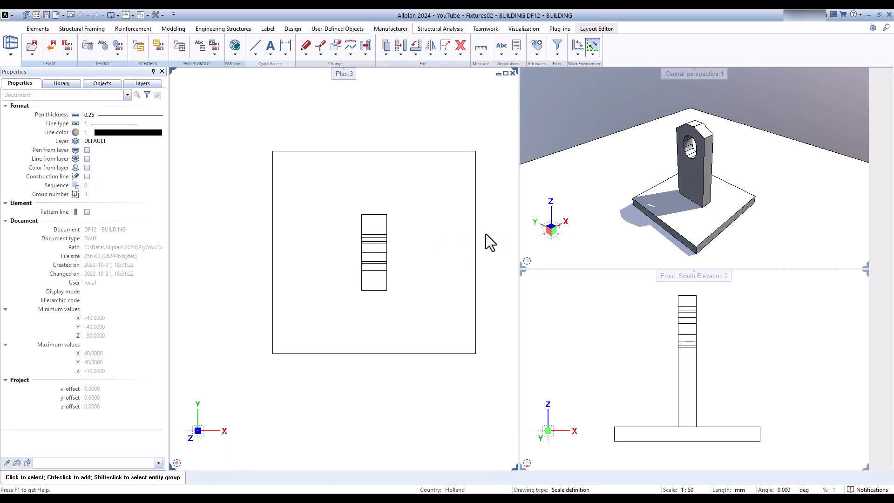
pyautogui.moveTo(485, 240)
pyautogui.mouseDown(button='middle')
pyautogui.moveTo(441, 255)
pyautogui.moveTo(373, 301)
pyautogui.mouseUp(button='middle')
pyautogui.scroll(-2, 432, 247)
pyautogui.moveTo(443, 246); pyautogui.dragTo(395, 258, button='middle')
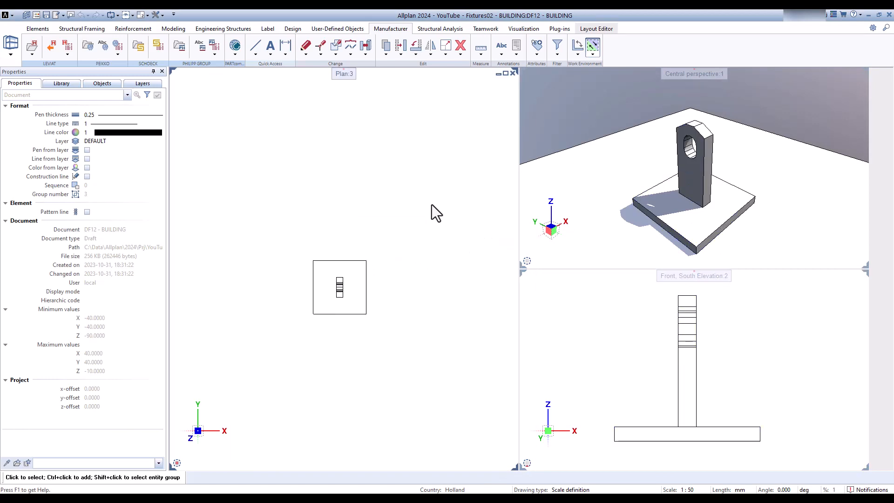
# Start defining a fixture and set its element name to TPA FP- 2.5- 8.
pyautogui.click(328, 28)
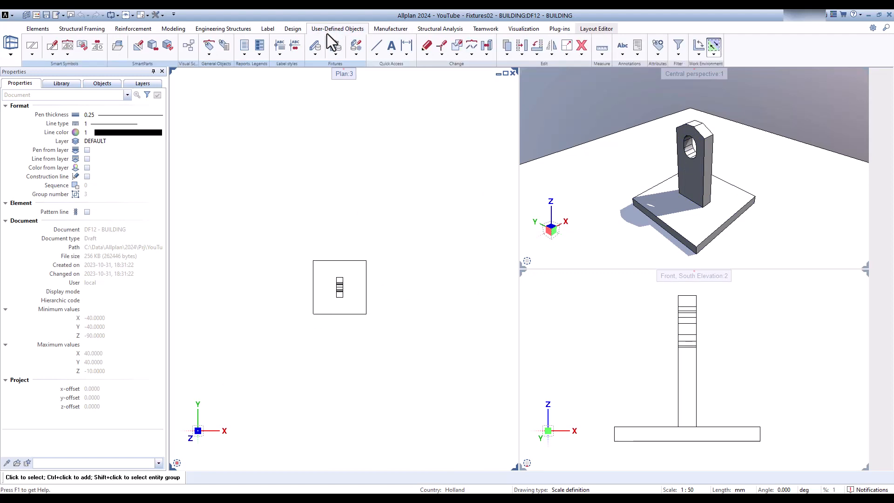
pyautogui.click(317, 55)
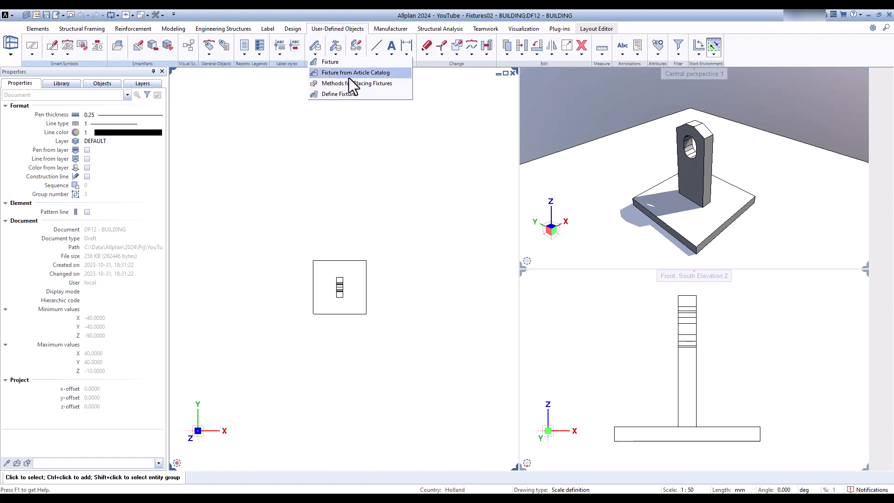
pyautogui.click(353, 93)
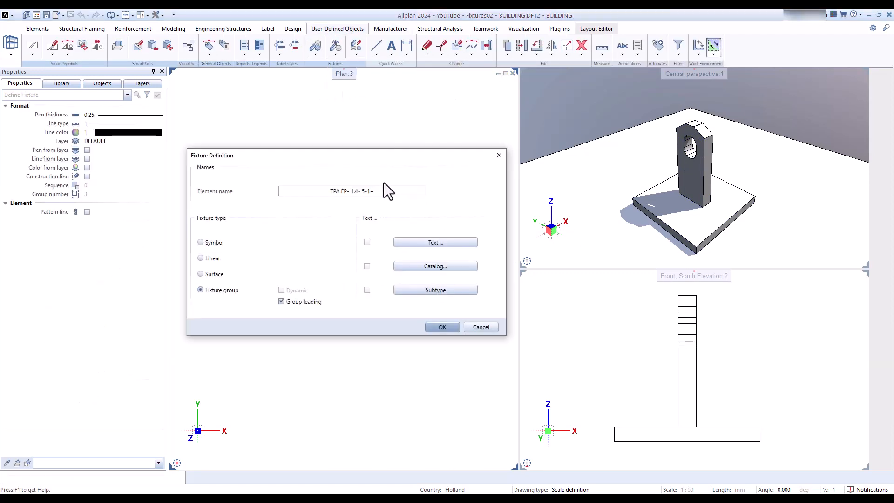
pyautogui.click(385, 191)
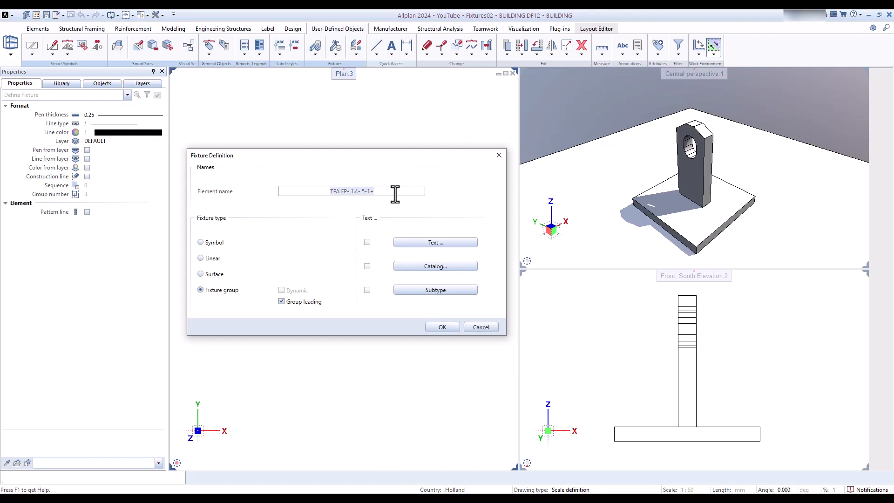
pyautogui.press('super+v')
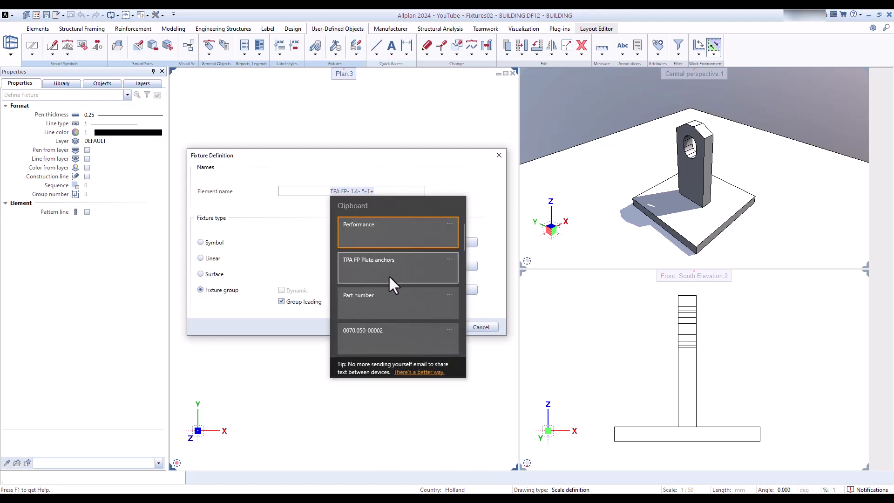
pyautogui.scroll(-2, 390, 275)
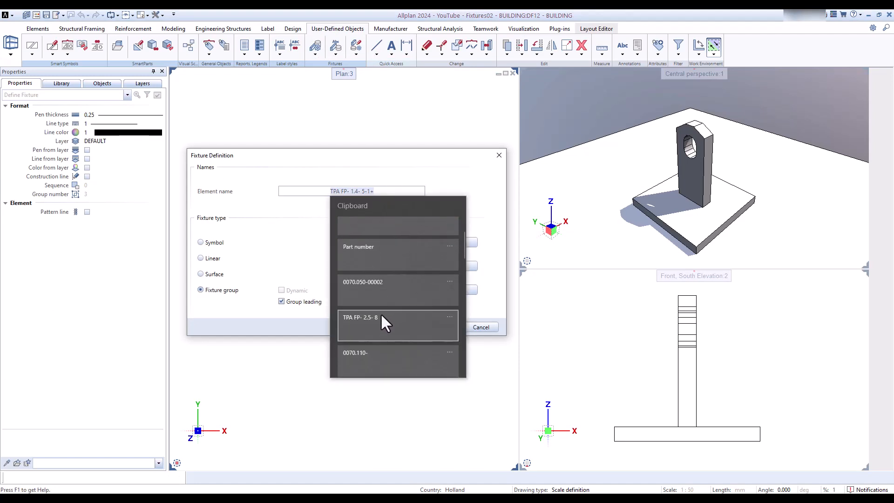
pyautogui.click(381, 315)
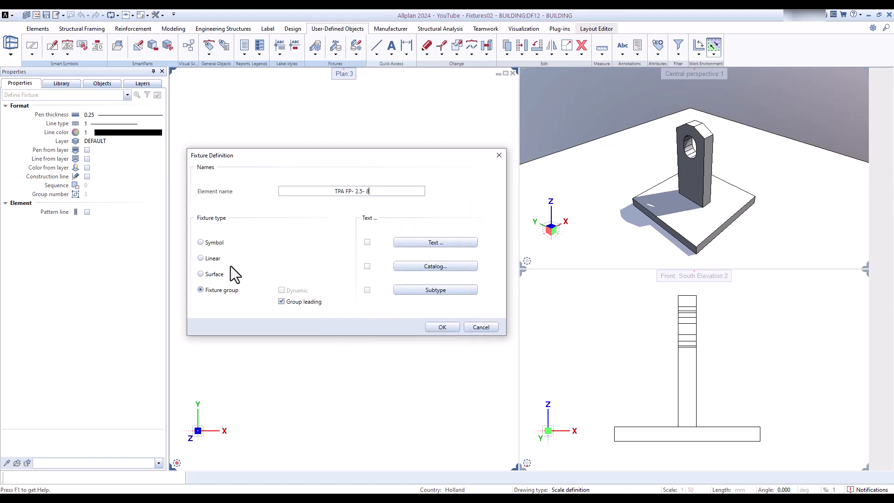
# Fill in the fixture prompts: Supplier Halfen, Description TPA FP Plate anchors, Part number 0070.050-00002, Performance Mill finish, and Weight as fifth question.
pyautogui.click(414, 245)
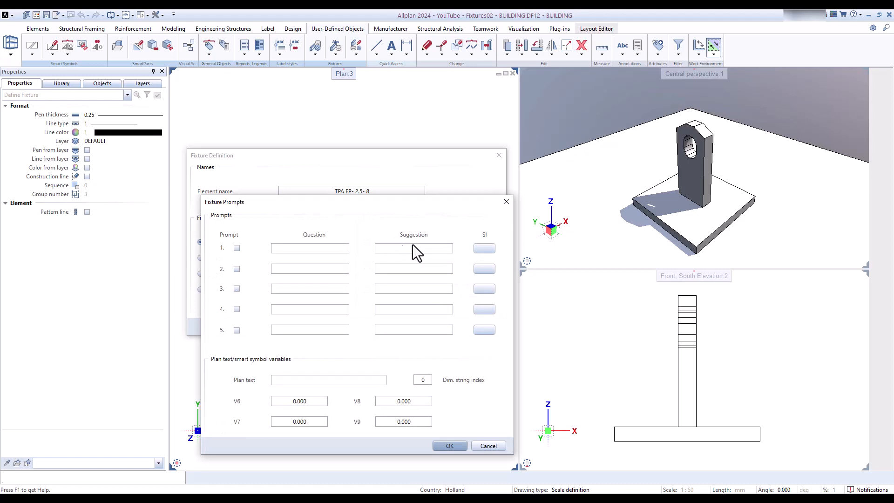
pyautogui.click(314, 247)
pyautogui.press('super+v')
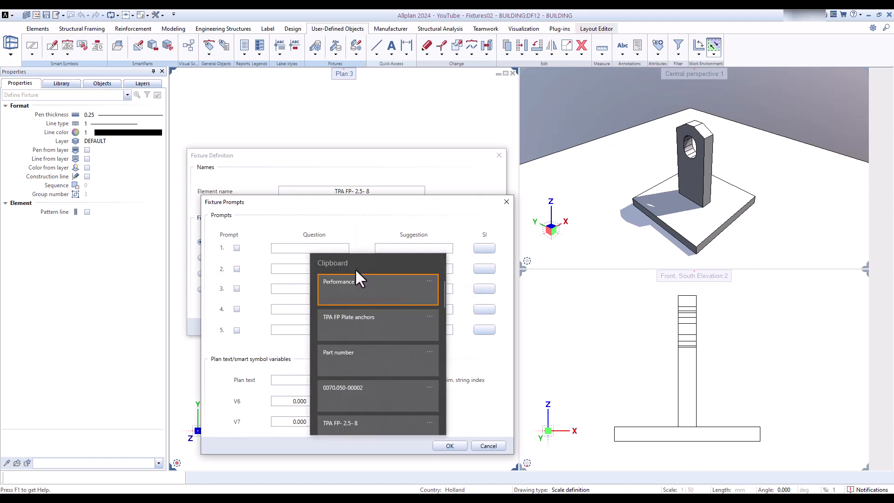
pyautogui.click(397, 248)
pyautogui.press('super+v')
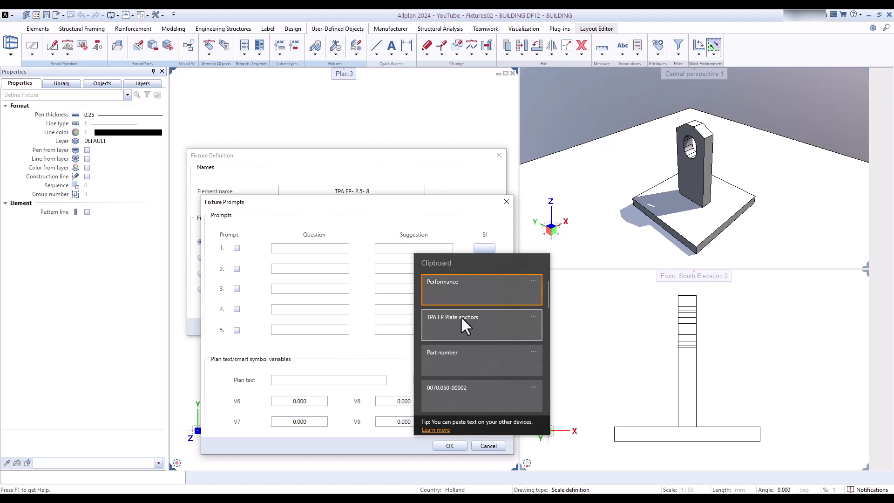
pyautogui.click(399, 267)
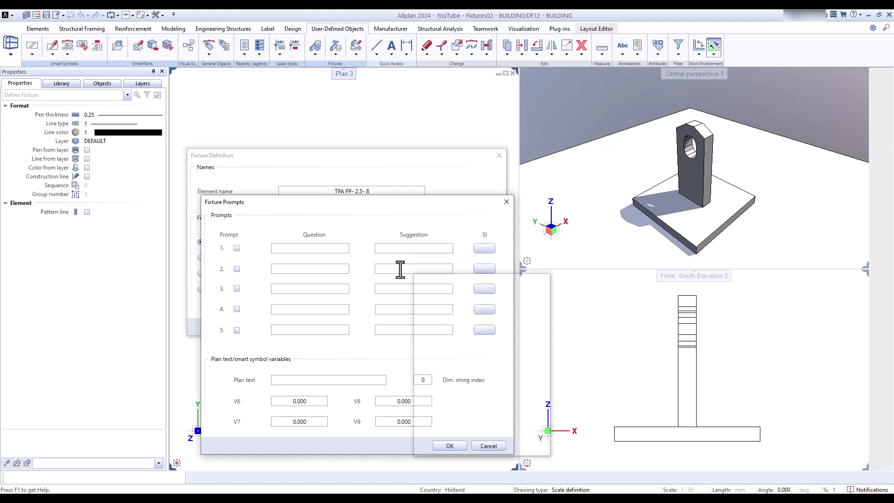
pyautogui.click(457, 340)
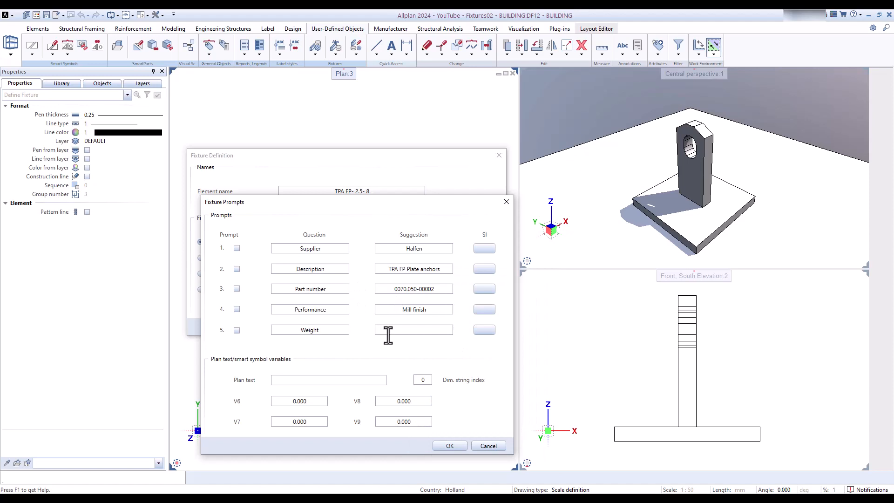
# Set the suggestion for the Weight prompt to 0.56 with the unit kg.
pyautogui.click(388, 329)
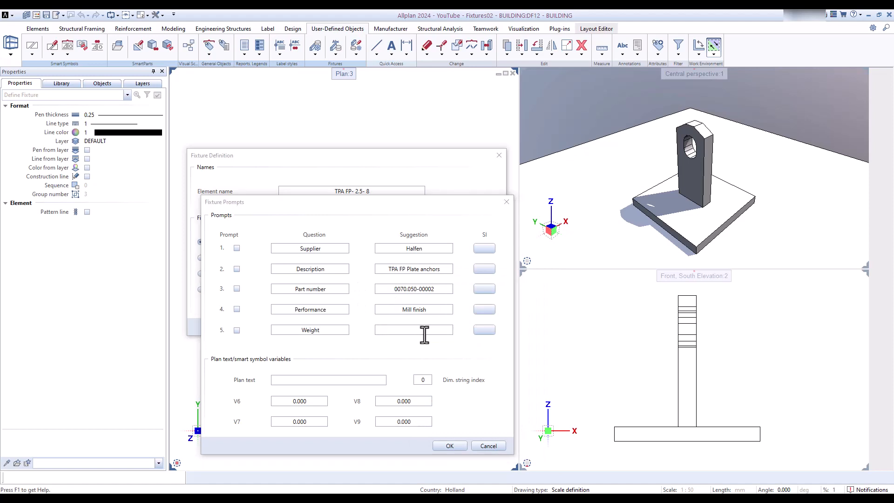
pyautogui.write('0.56')
pyautogui.click(481, 330)
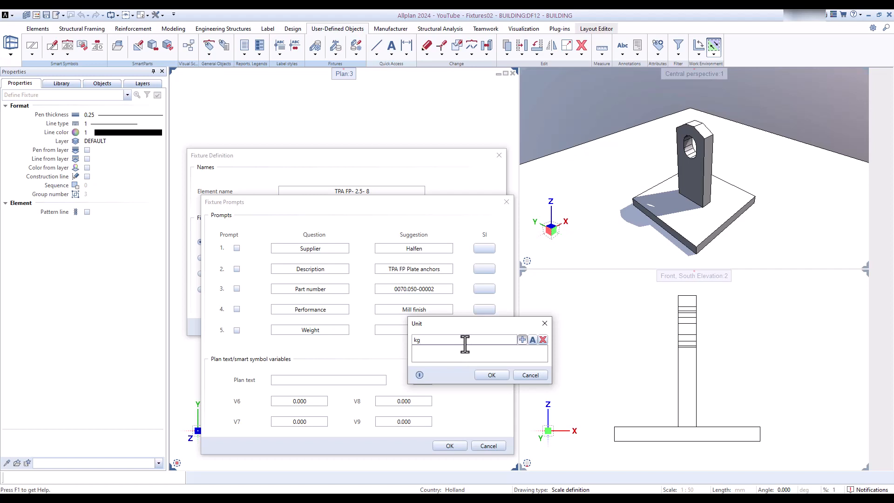
pyautogui.click(494, 376)
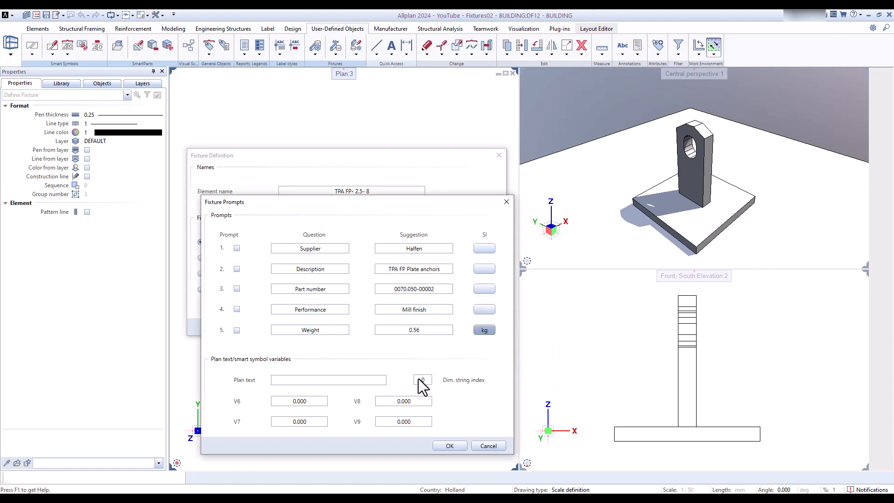
# Set the fixture's plan text to TPA FP- 2.5- 8 and confirm it as a Symbol fixture with text.
pyautogui.click(327, 380)
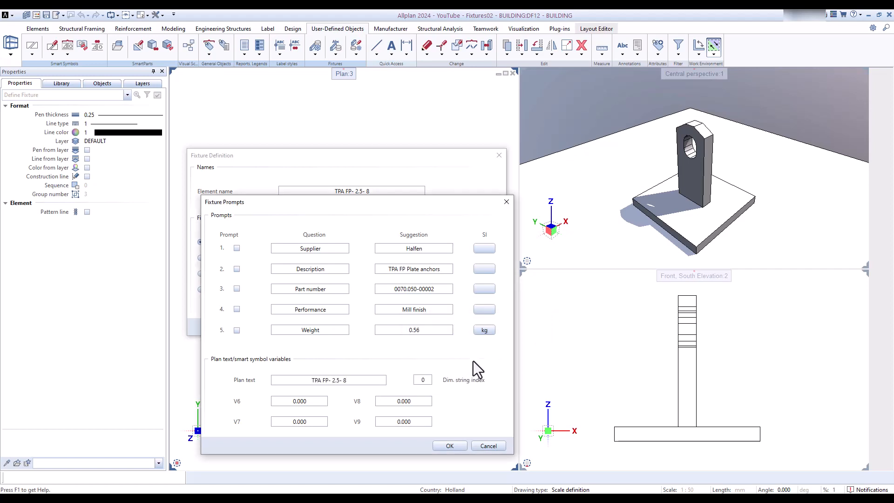
pyautogui.click(450, 446)
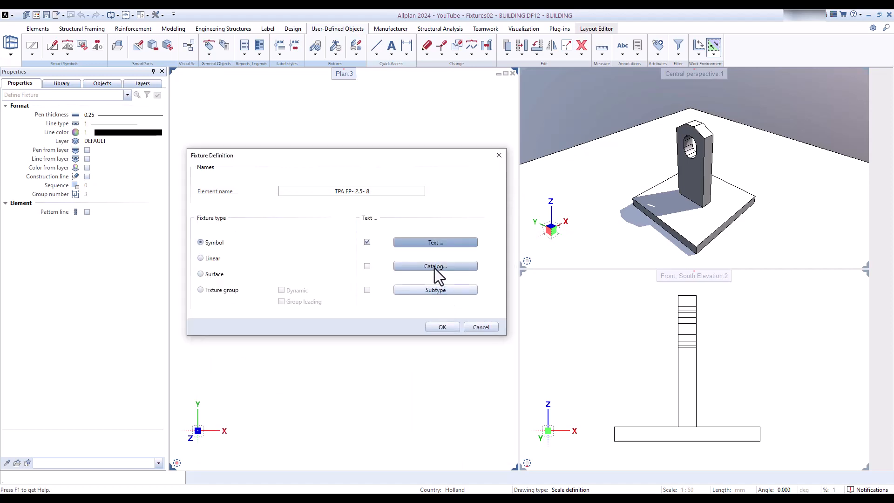
pyautogui.click(443, 327)
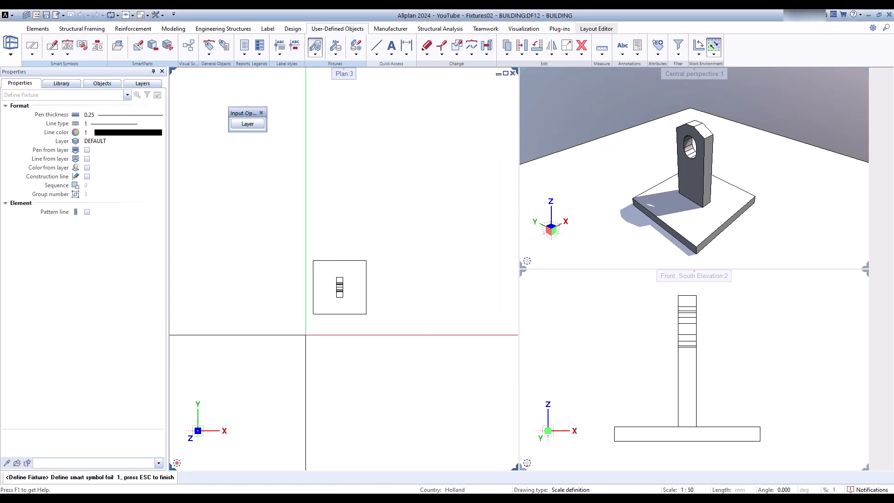
# Use the plate anchor as foil 1, with its reference point 10 mm above the midpoint of the anchor's top in isometric view.
pyautogui.click(314, 285)
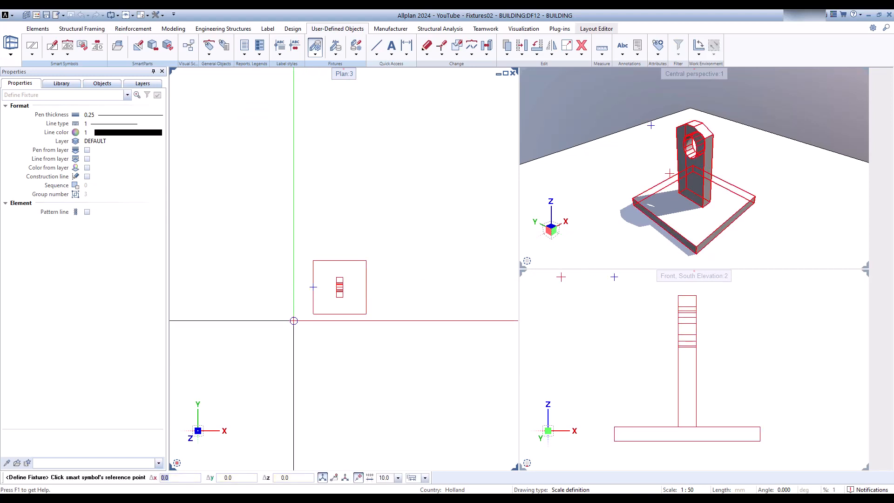
pyautogui.click(176, 454)
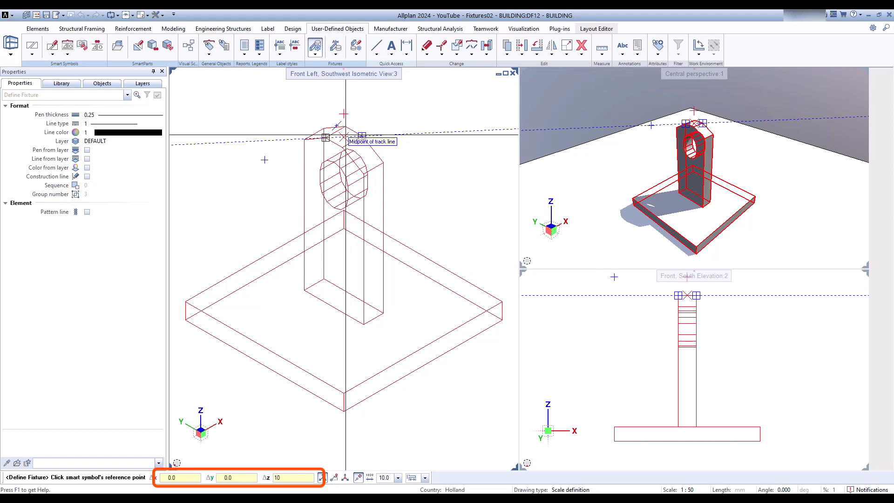
pyautogui.click(346, 135)
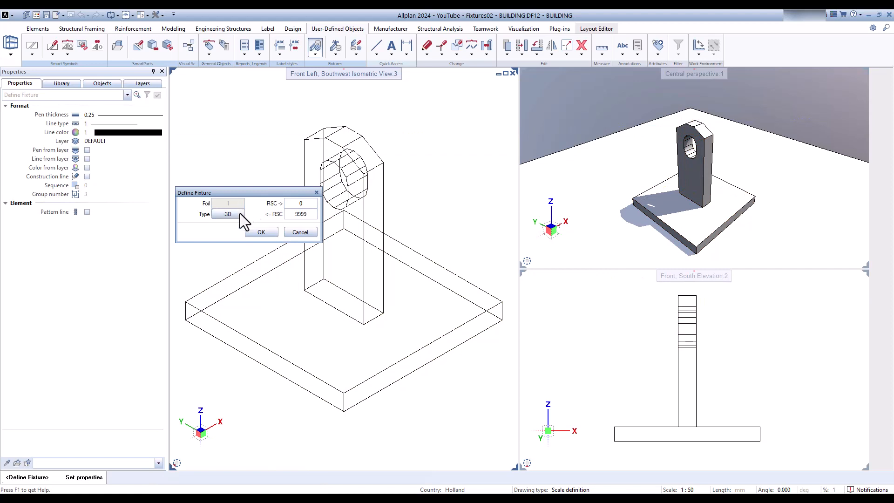
# Accept foil 1 as 3D for scales 0 to 9999, finish with Resize Yes, and place the admin element on the default layer.
pyautogui.click(308, 214)
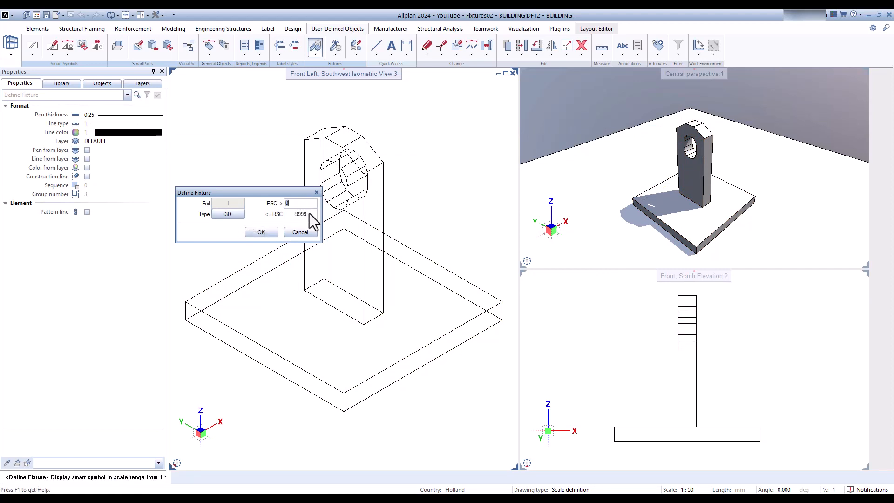
pyautogui.click(273, 232)
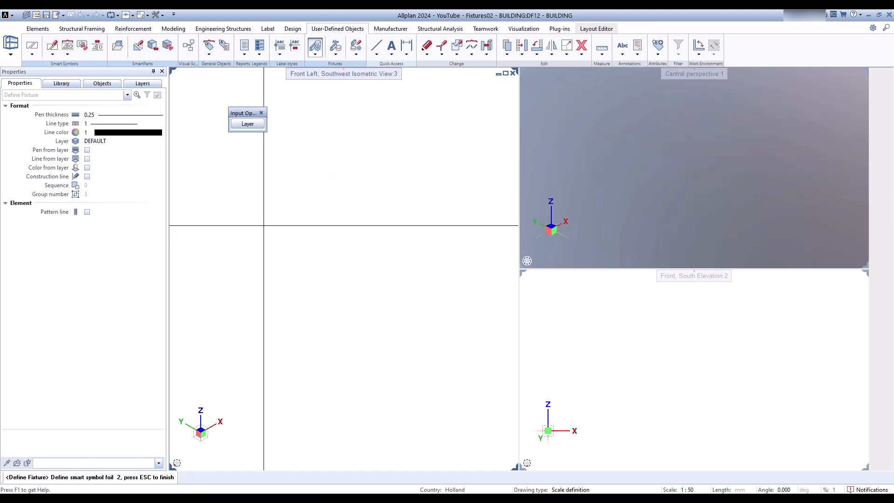
pyautogui.press('Escape')
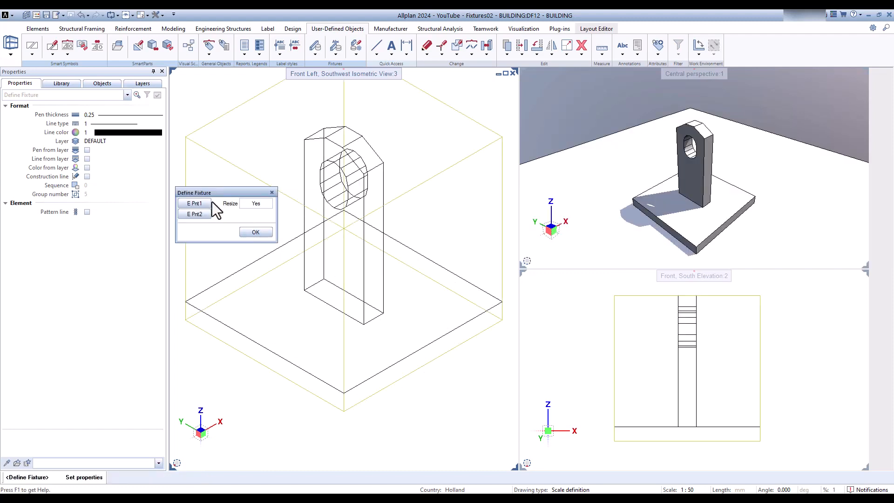
pyautogui.click(256, 232)
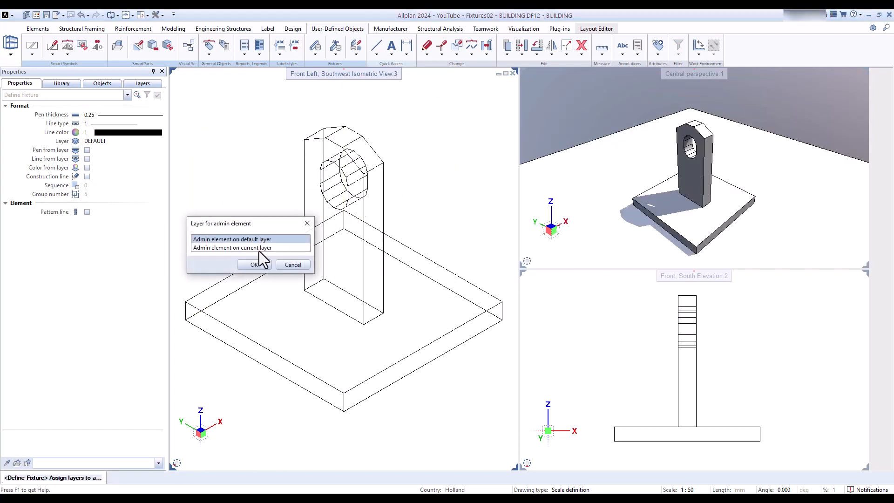
pyautogui.click(255, 265)
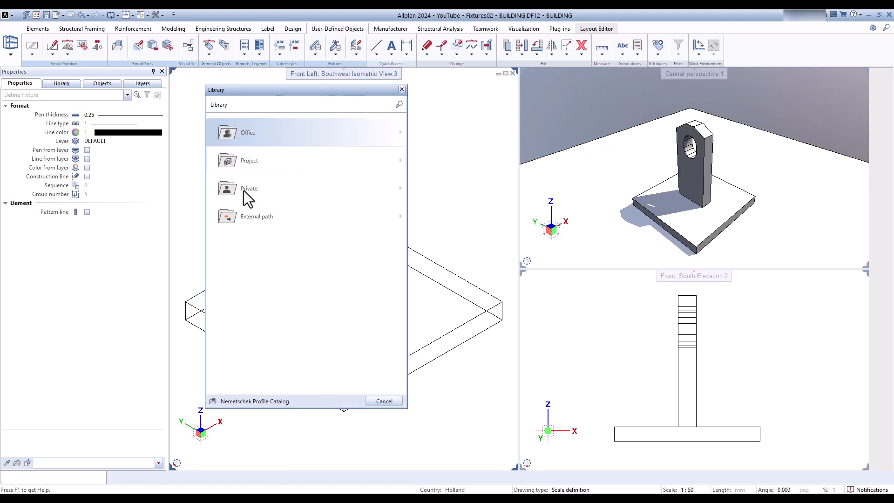
# Save the fixture as TPA FP- 2.5- 8 in the library folder Office > Fixtures > Halfen > Plate anchor and end the fixture definition.
pyautogui.click(247, 131)
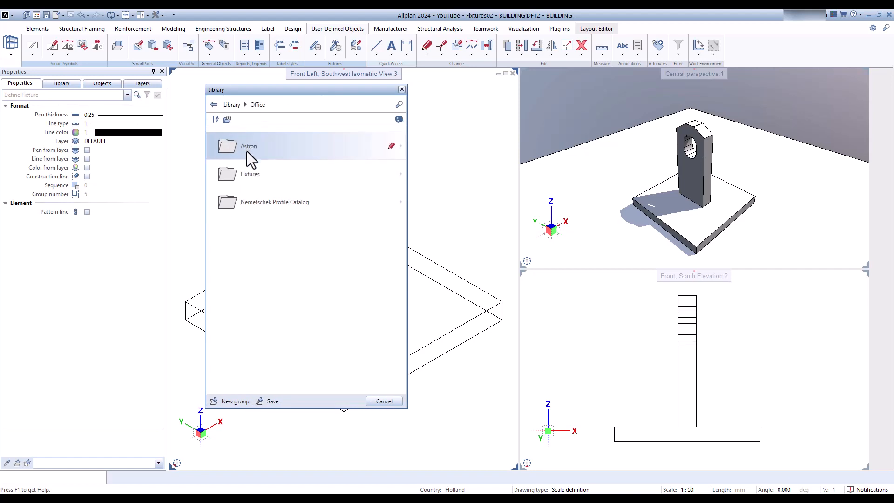
pyautogui.click(252, 176)
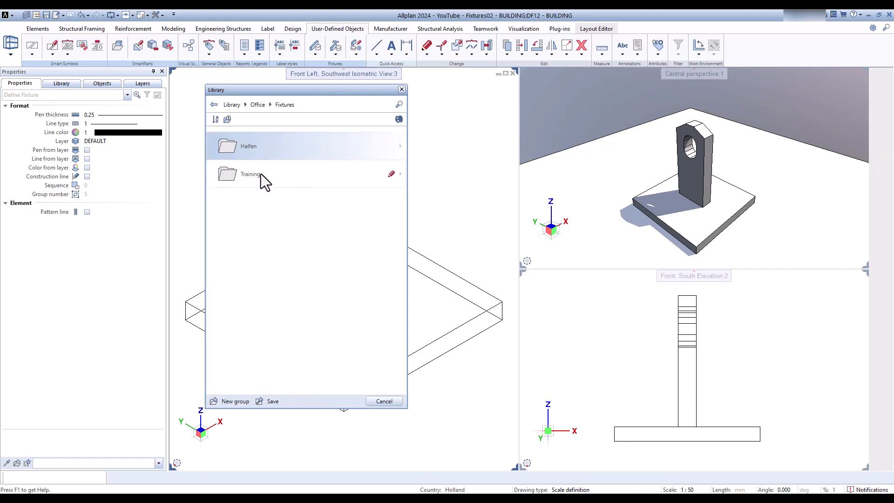
pyautogui.click(247, 144)
pyautogui.click(262, 144)
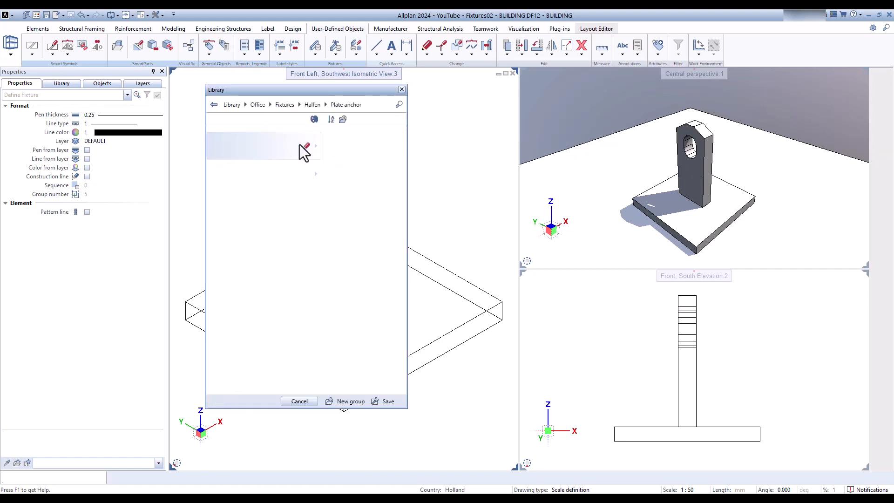
pyautogui.click(259, 402)
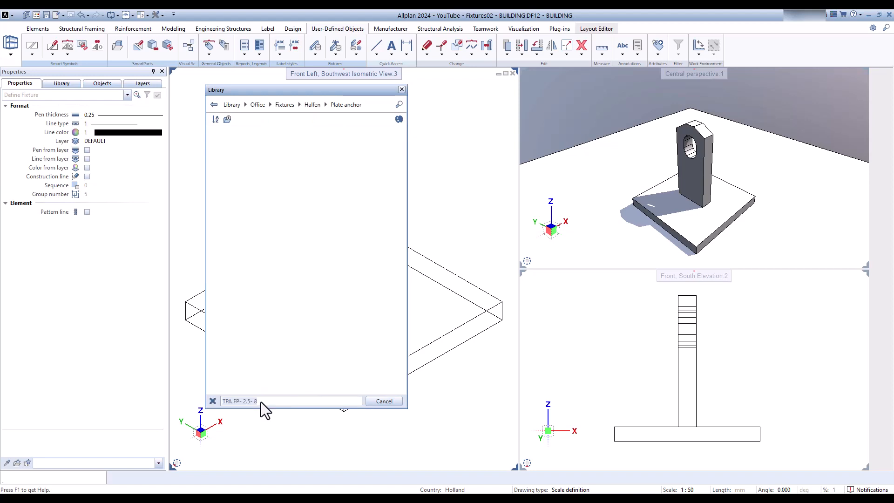
pyautogui.press('Return')
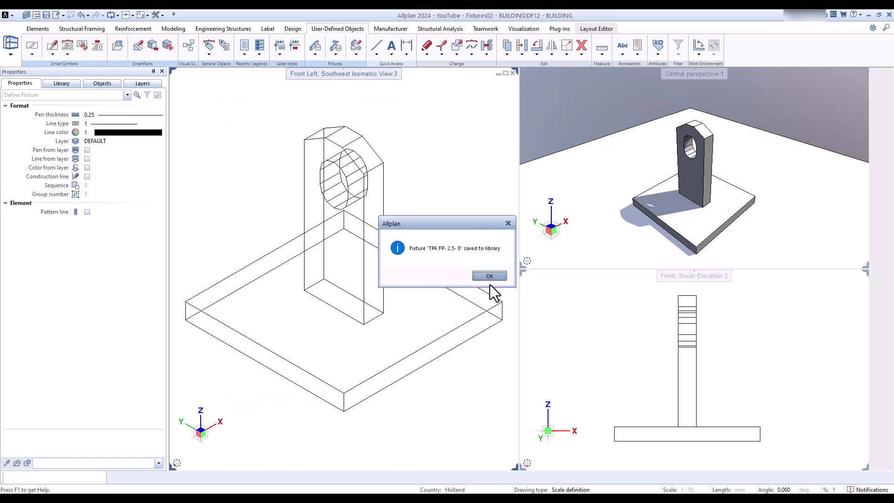
pyautogui.click(489, 275)
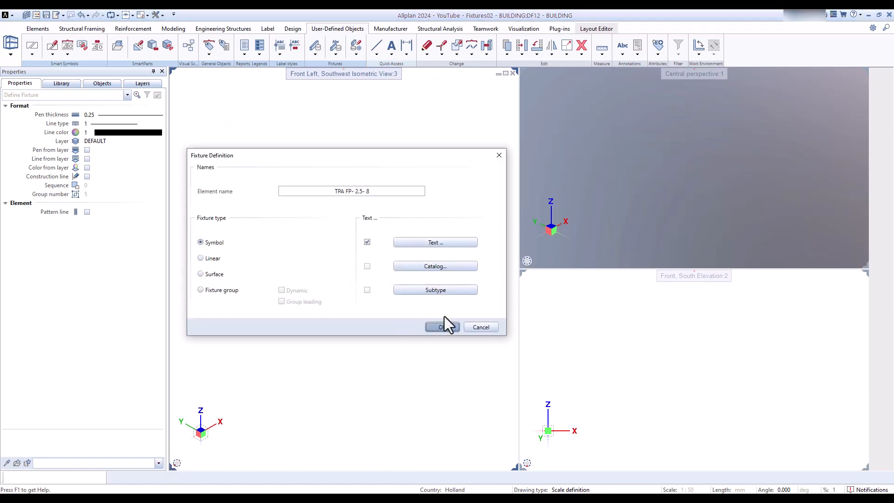
pyautogui.click(481, 326)
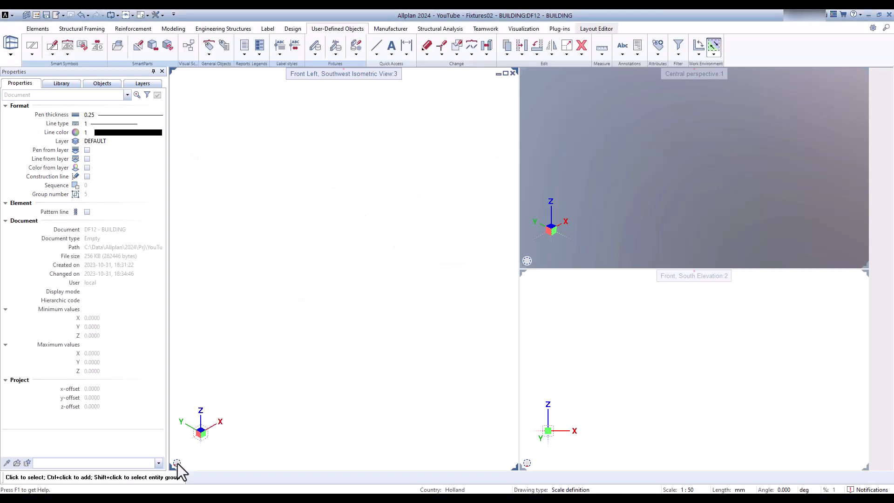
# Draw a rectangular slab about 12.2 by 7.25 m and 160 mm thick in the plan view.
pyautogui.moveTo(183, 465)
pyautogui.click(189, 442)
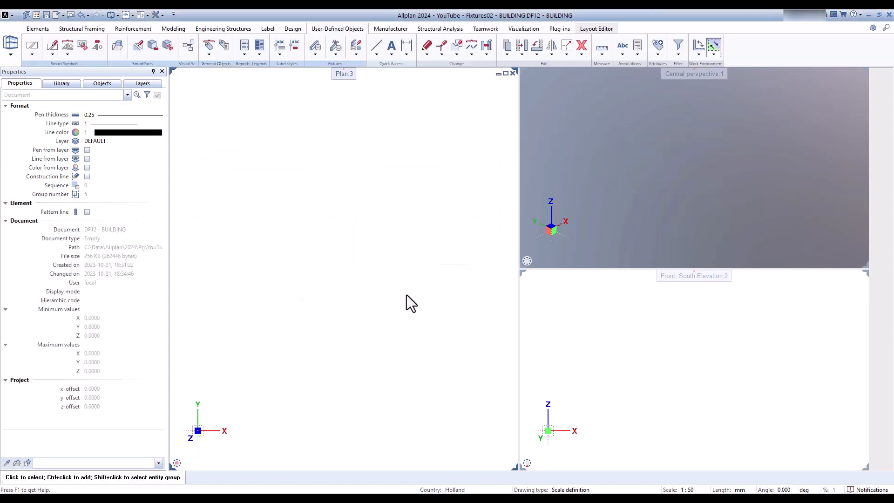
pyautogui.click(38, 29)
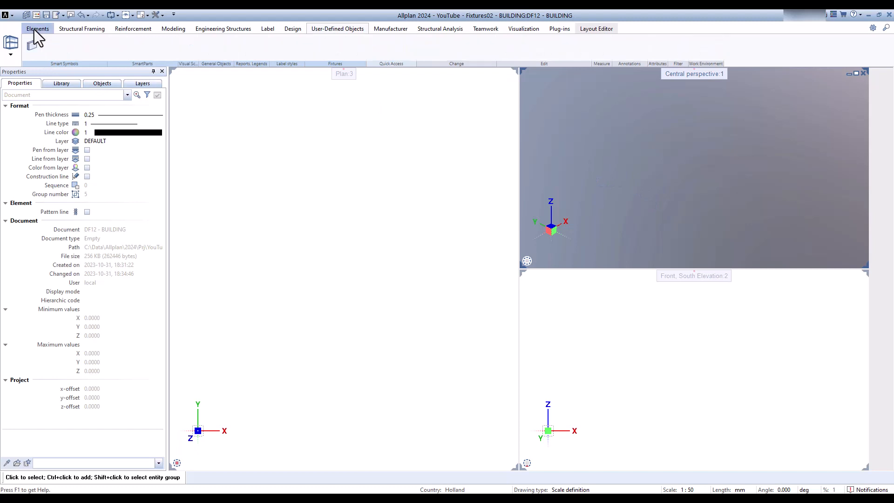
pyautogui.click(47, 46)
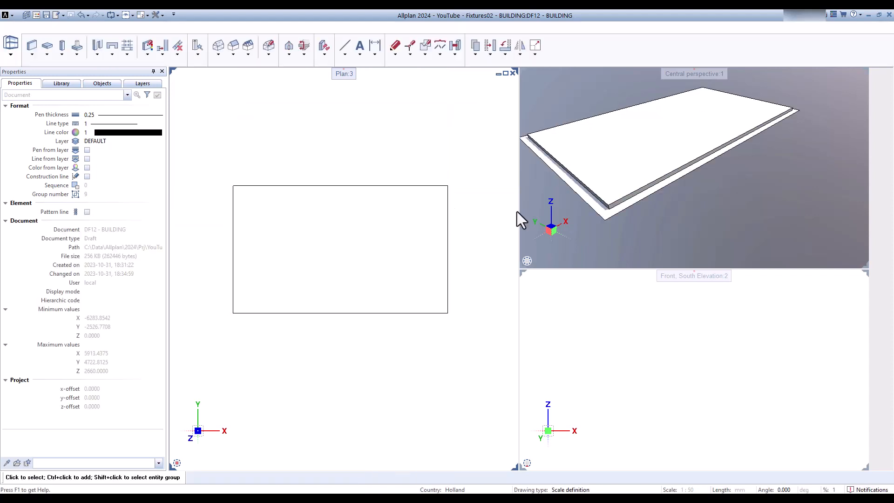
pyautogui.scroll(-3, 705, 207)
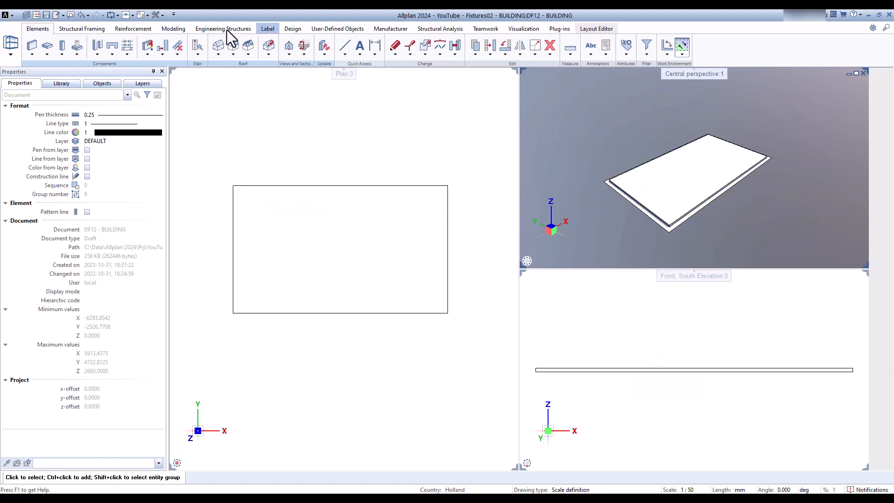
# Insert the TPA FP- 2.5- 8 plate anchor from the library just inside the slab's lower-left corner in plan.
pyautogui.click(327, 28)
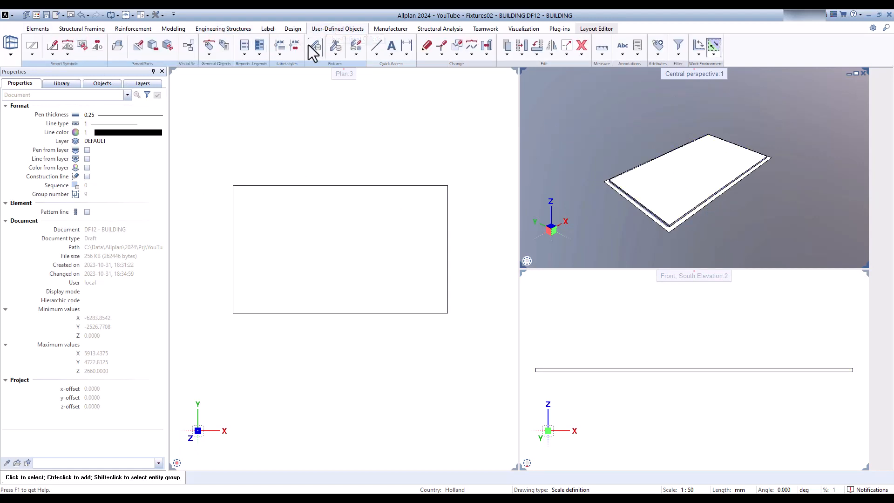
pyautogui.click(314, 46)
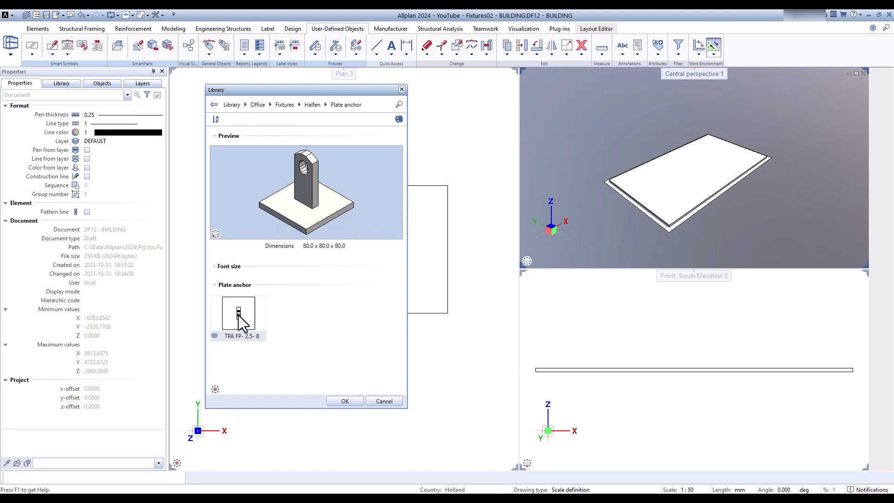
pyautogui.doubleClick(238, 316)
pyautogui.scroll(3, 236, 309)
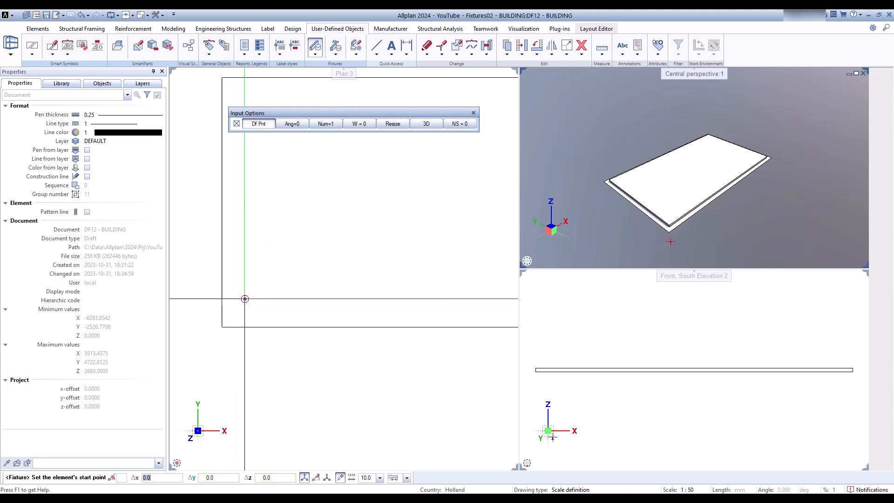
pyautogui.click(237, 325)
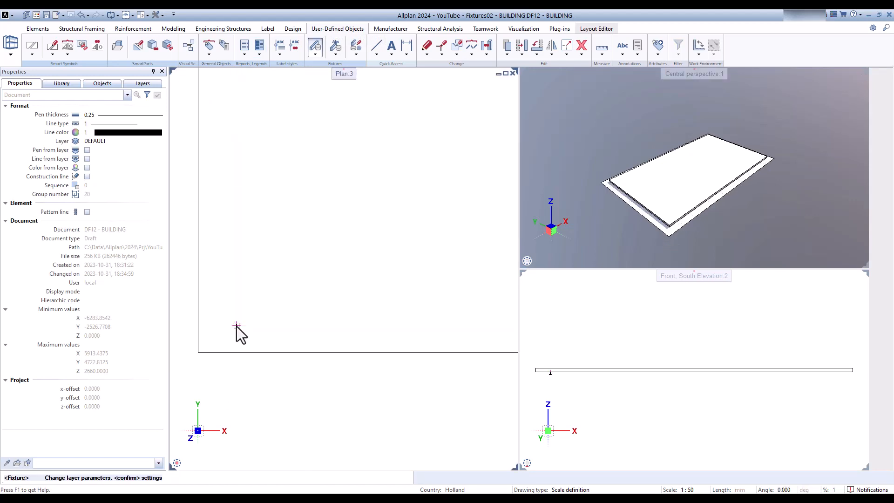
# Set the anchor's reference level to the slab's top surface at 2660 mm and place its TPA FP- 2.5- 8 label beside it.
pyautogui.scroll(3, 605, 365)
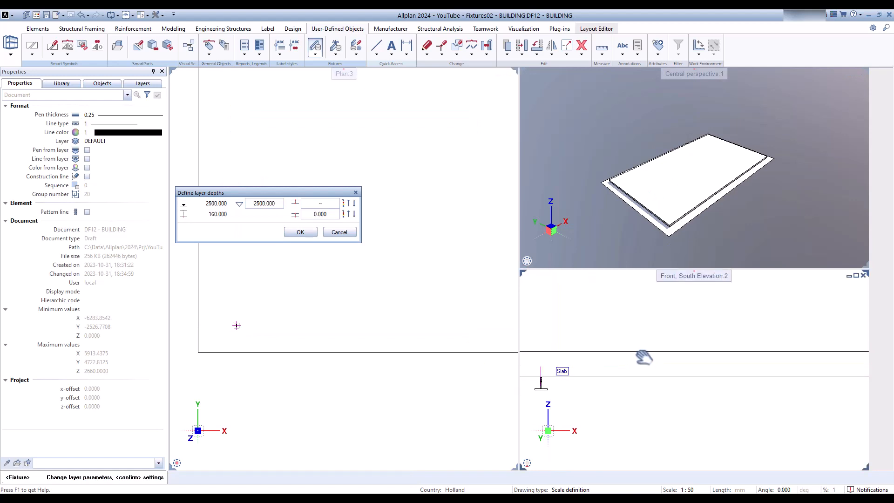
pyautogui.scroll(3, 598, 353)
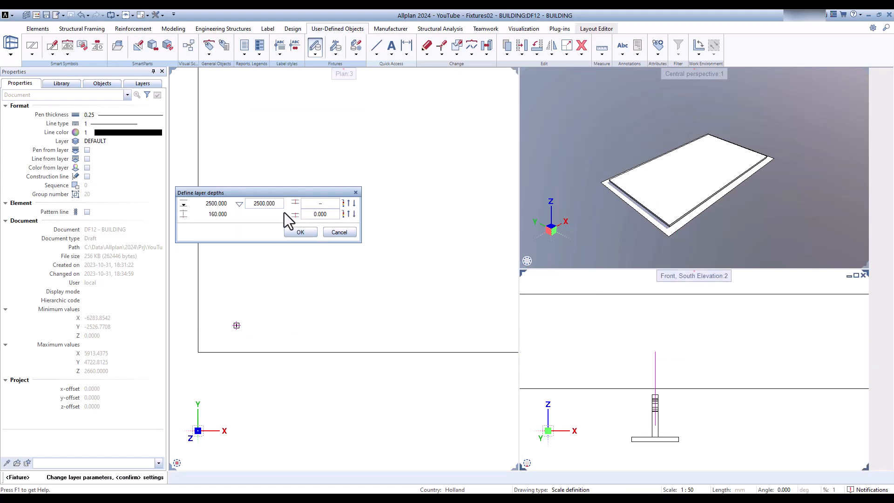
pyautogui.click(272, 203)
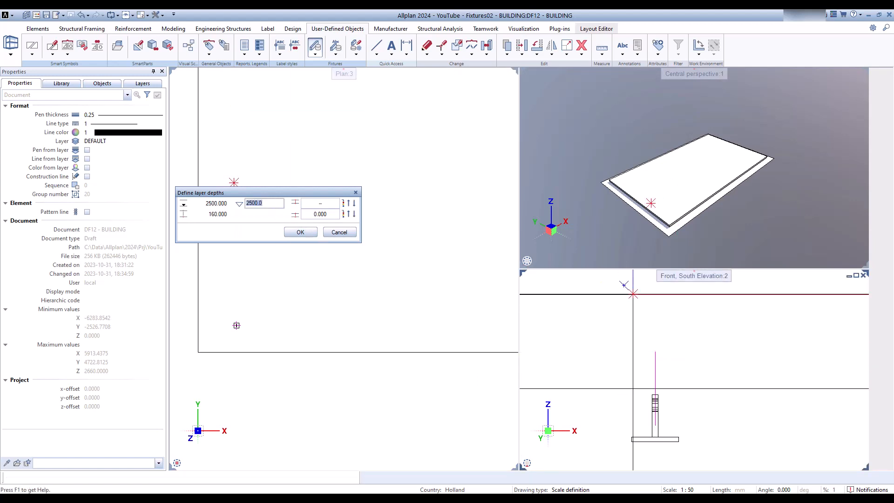
pyautogui.click(633, 296)
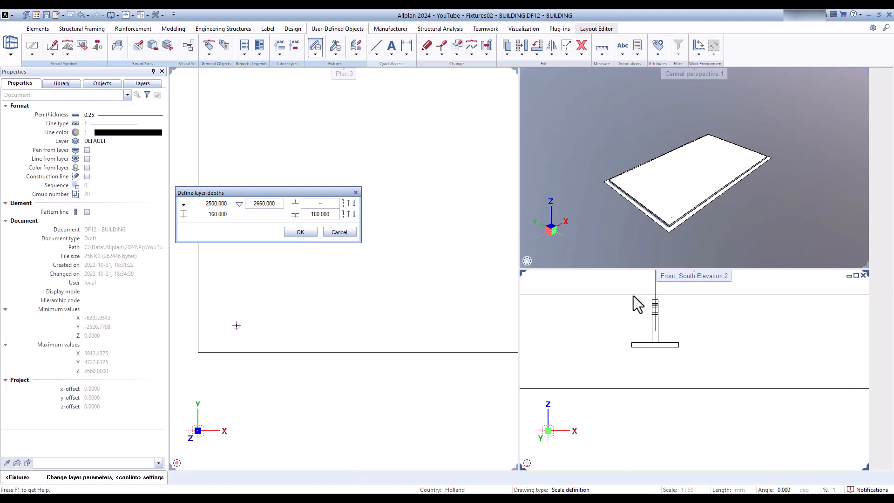
pyautogui.click(301, 232)
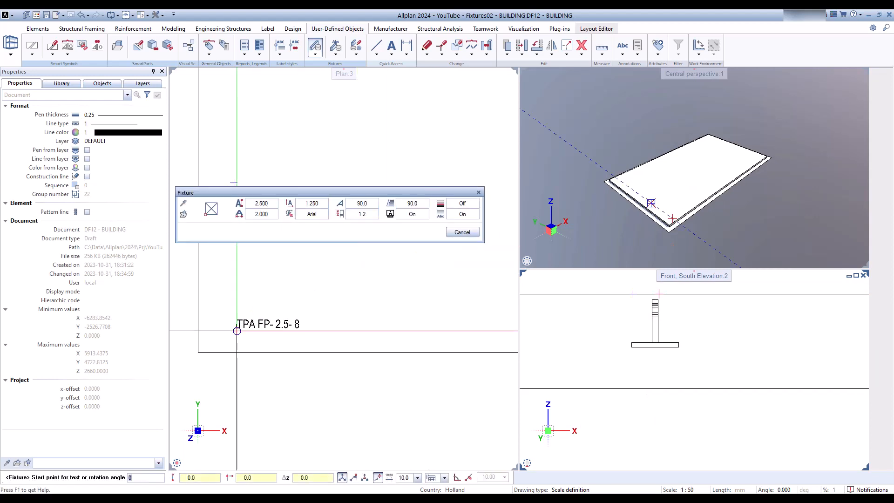
pyautogui.click(285, 334)
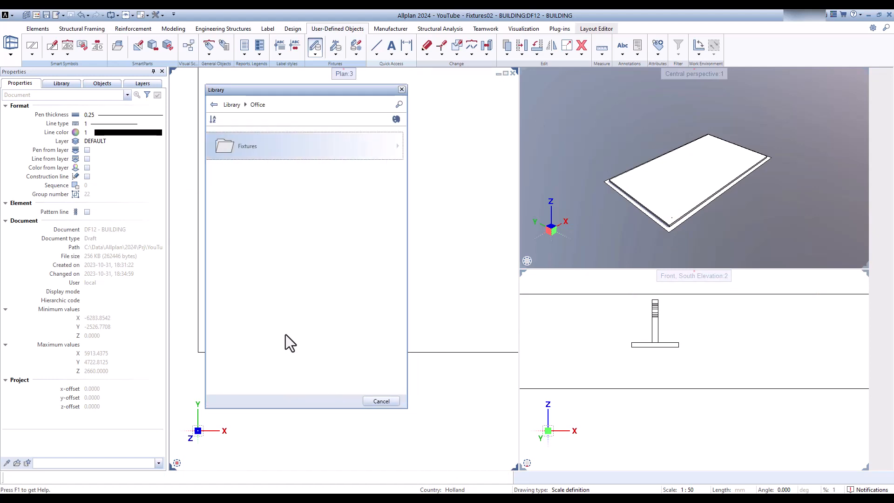
pyautogui.press('Escape')
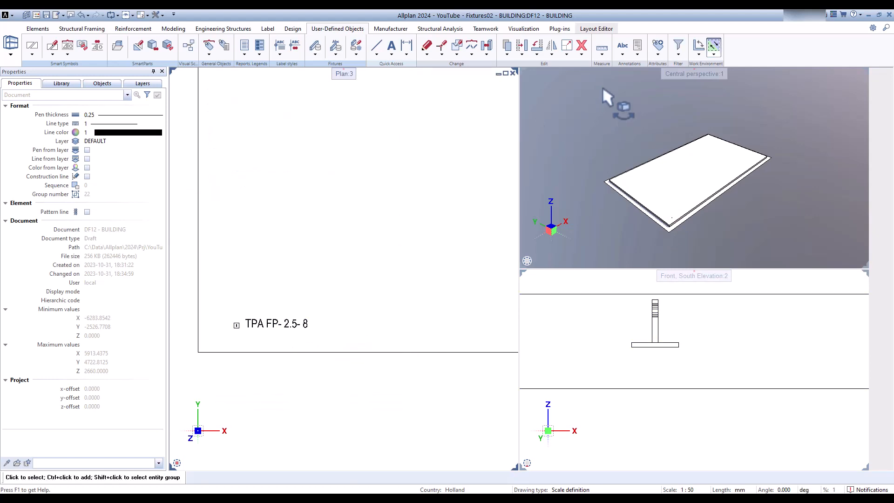
# Measure the distance between the anchor's top and the slab's upper surface in the front elevation.
pyautogui.click(604, 56)
pyautogui.click(615, 74)
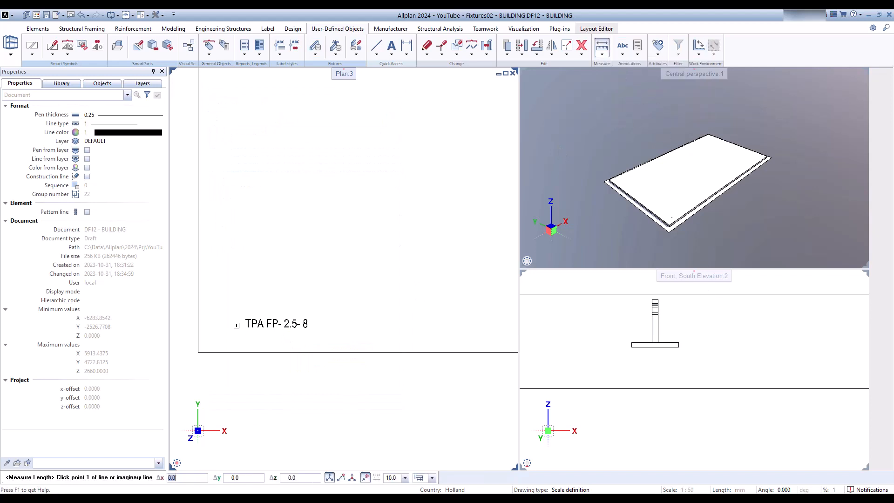
pyautogui.click(657, 298)
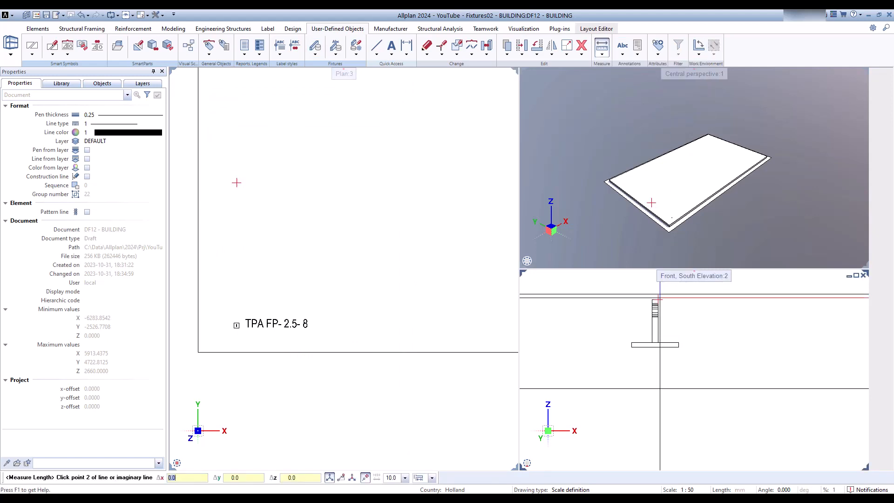
pyautogui.click(619, 283)
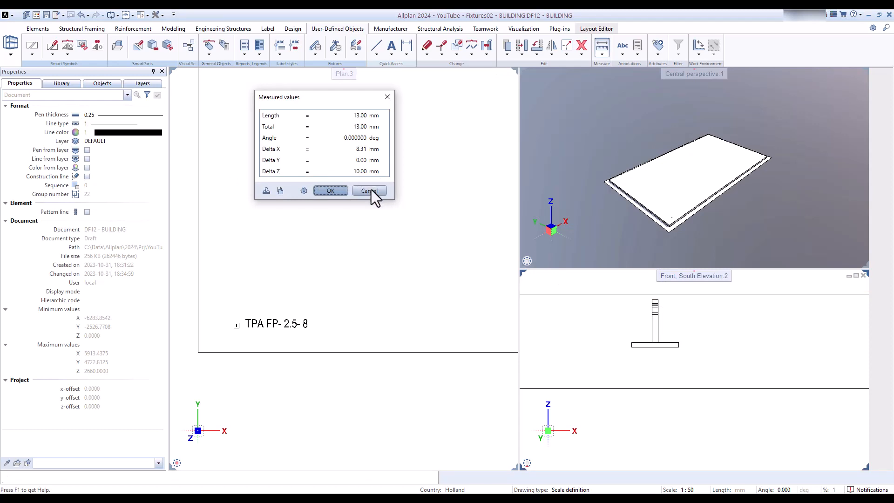
pyautogui.click(369, 191)
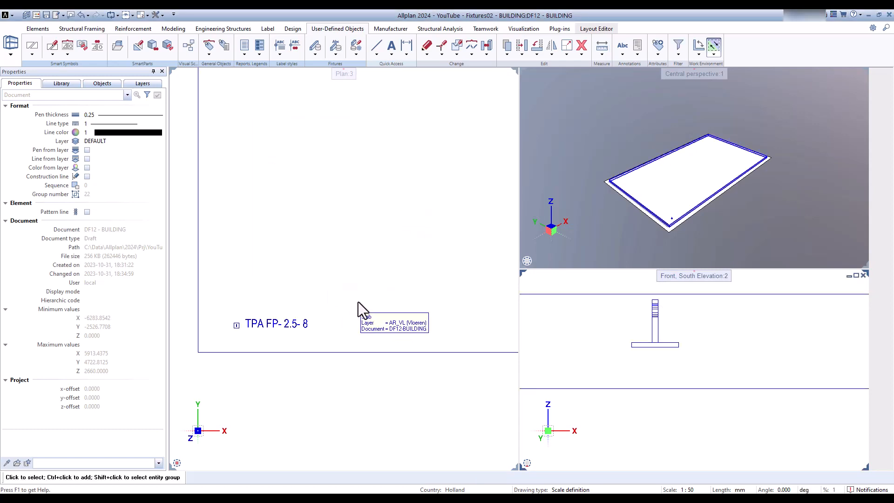